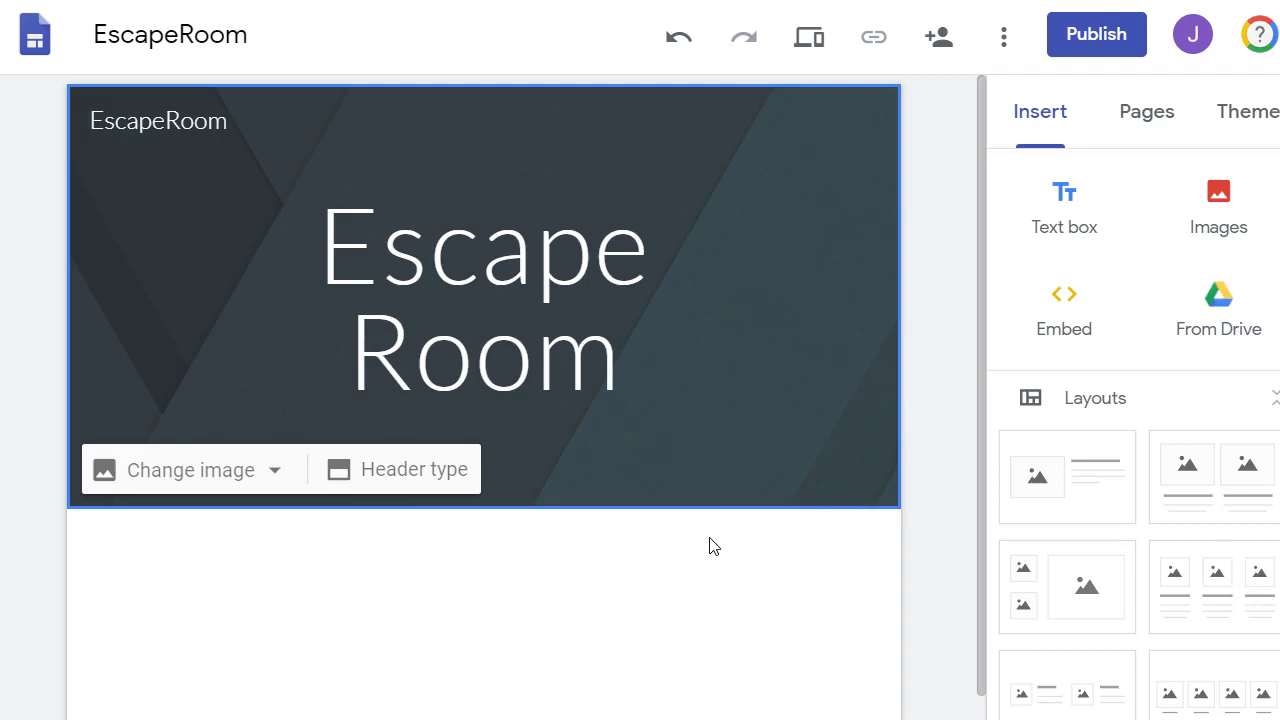
# Step: Insert the BreakoutLocks form from the recent Google Drive files below the page header
pyautogui.scroll(-1, 590, 510)
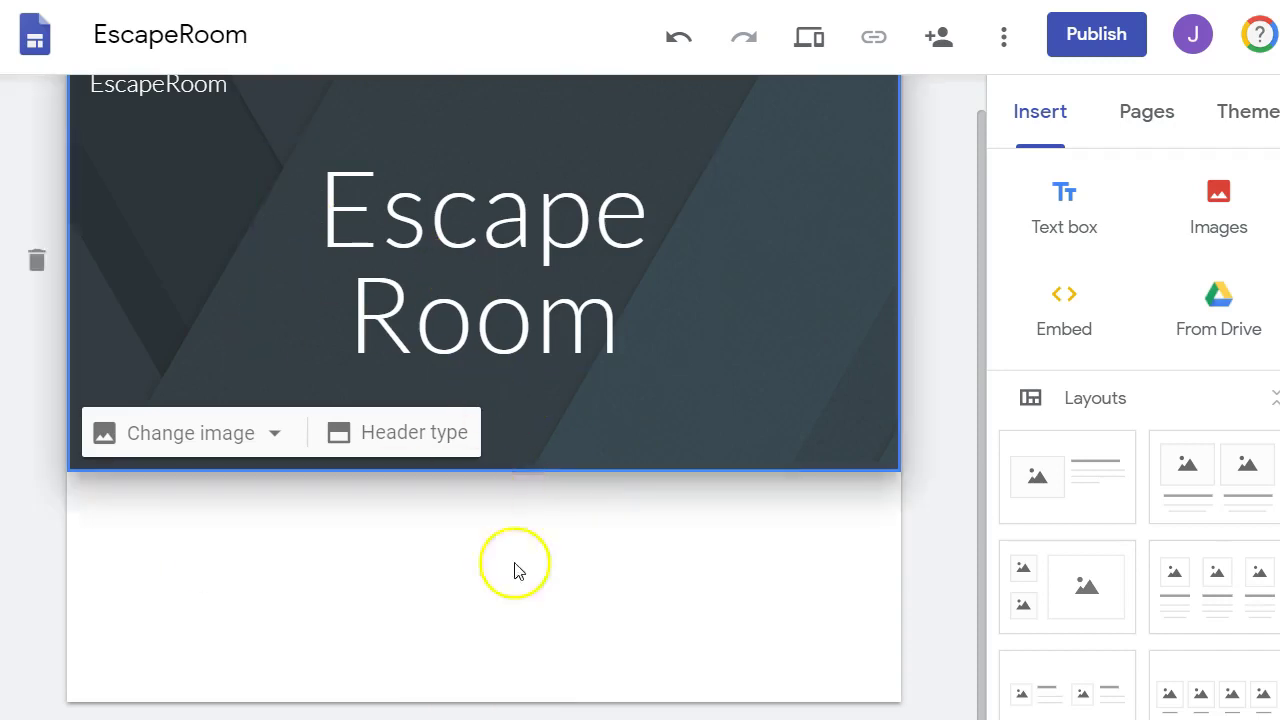
pyautogui.scroll(1, 640, 470)
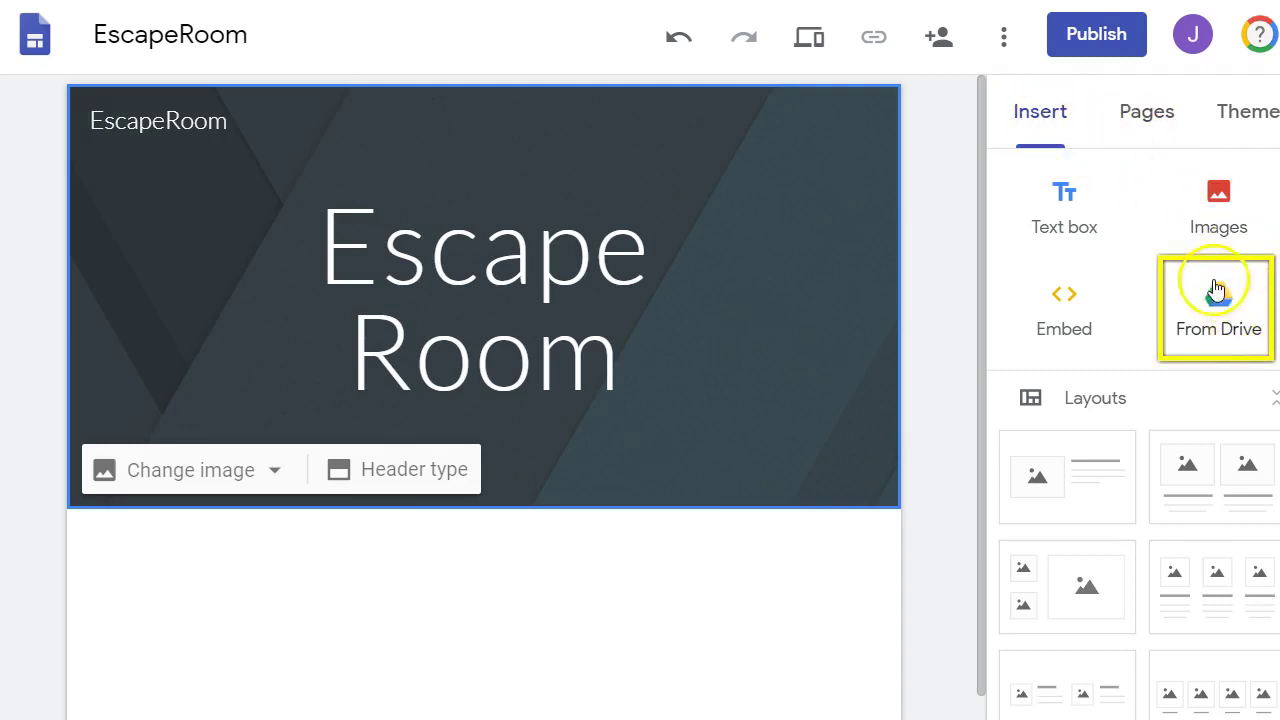
pyautogui.click(1043, 130)
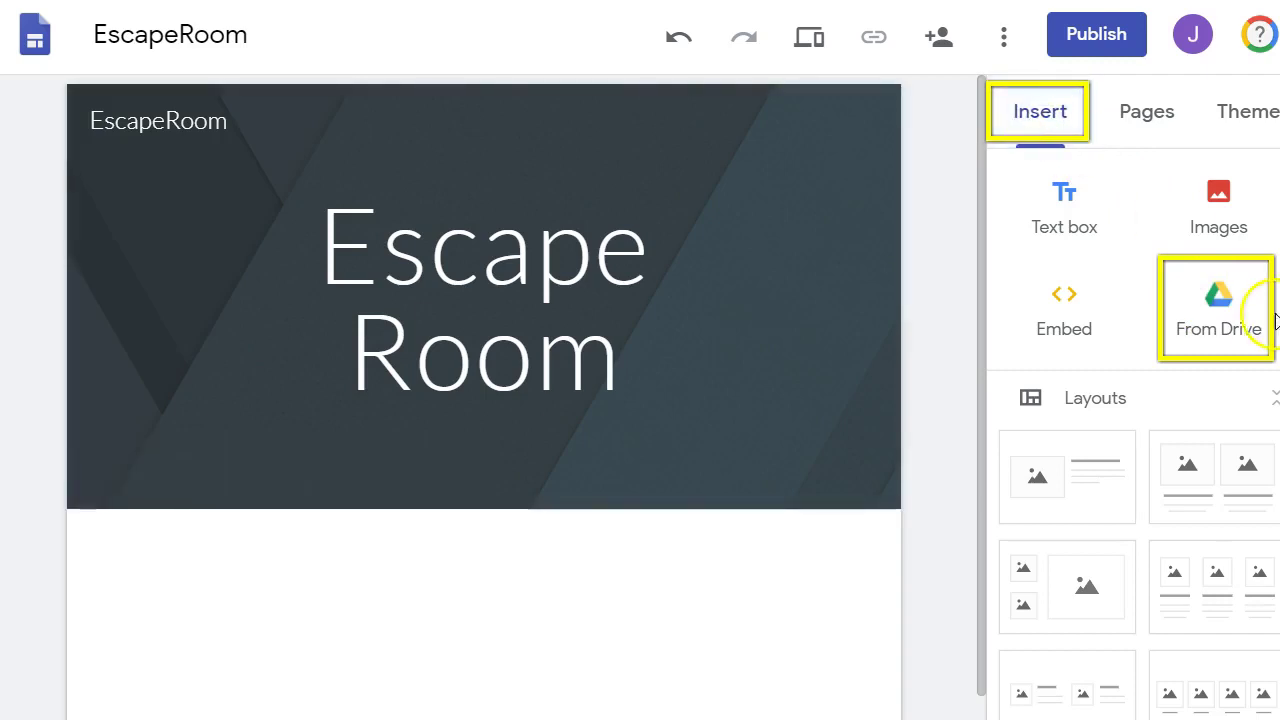
pyautogui.click(1219, 305)
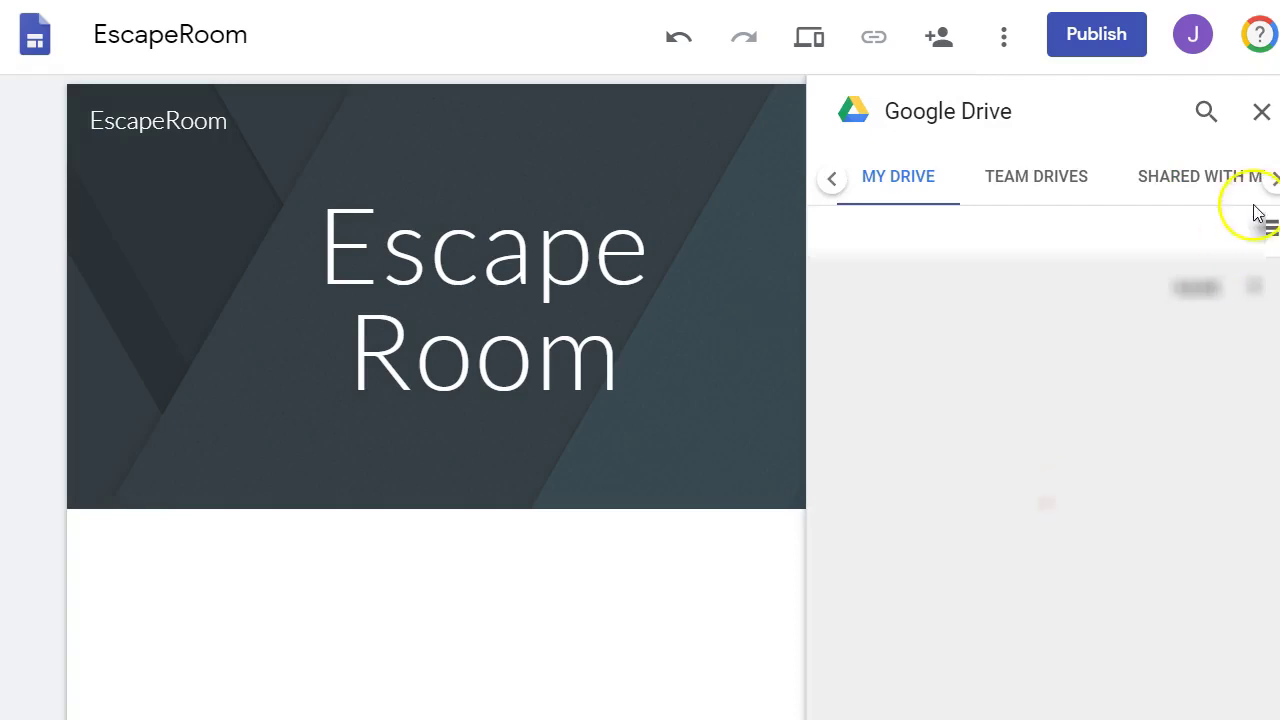
pyautogui.click(1272, 181)
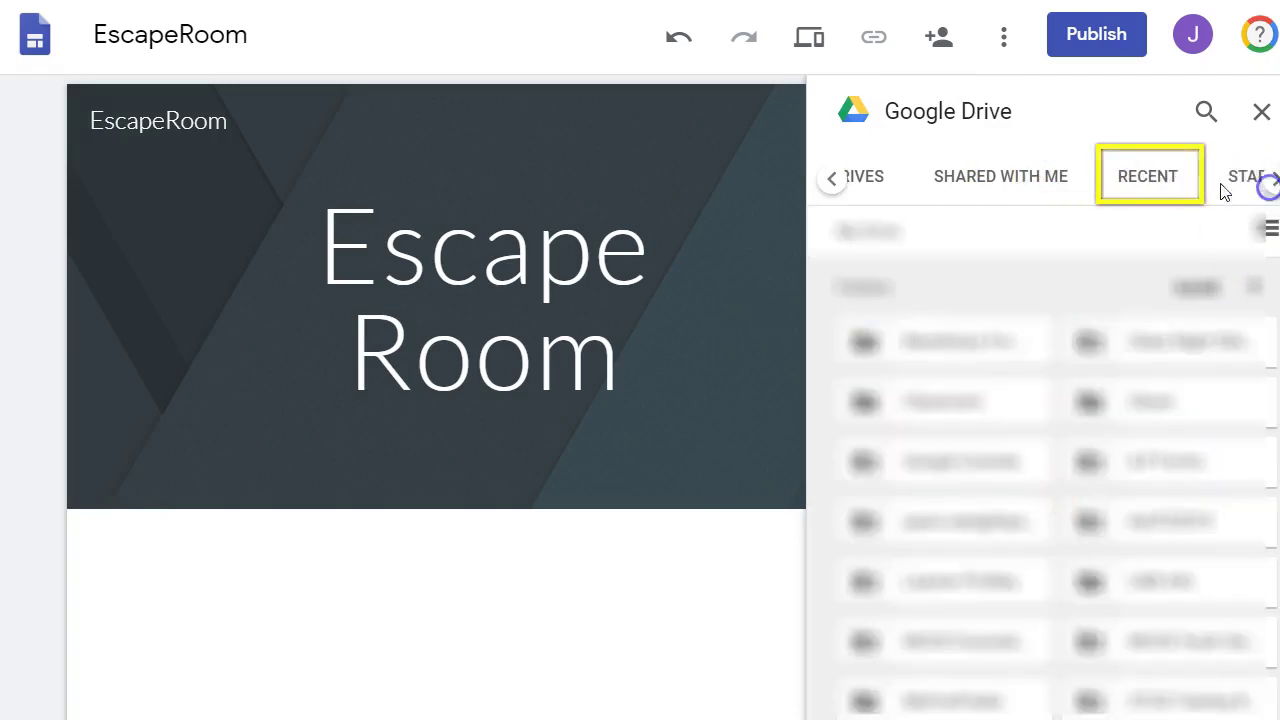
pyautogui.click(1172, 176)
pyautogui.scroll(-2, 1157, 352)
pyautogui.click(972, 372)
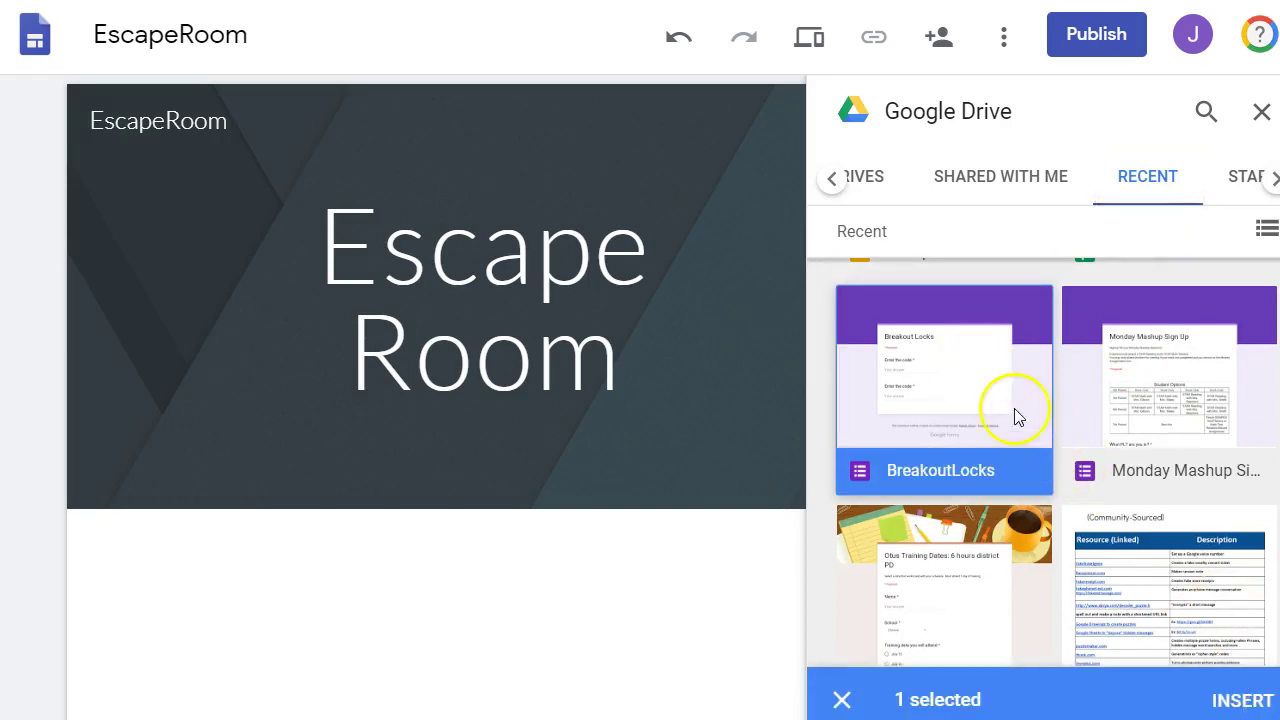
pyautogui.click(1229, 694)
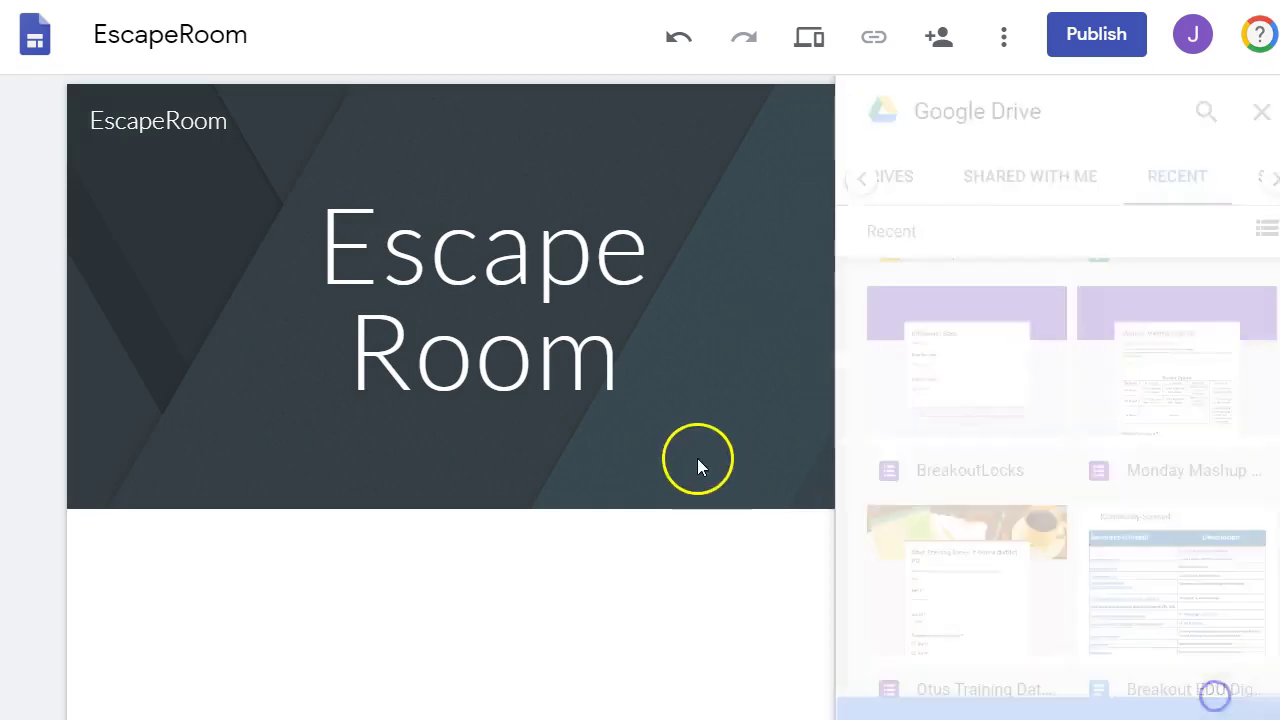
# Step: Resize the embedded Breakout Locks form to a narrower, shorter block, leaving empty space beside it
pyautogui.scroll(-3, 777, 415)
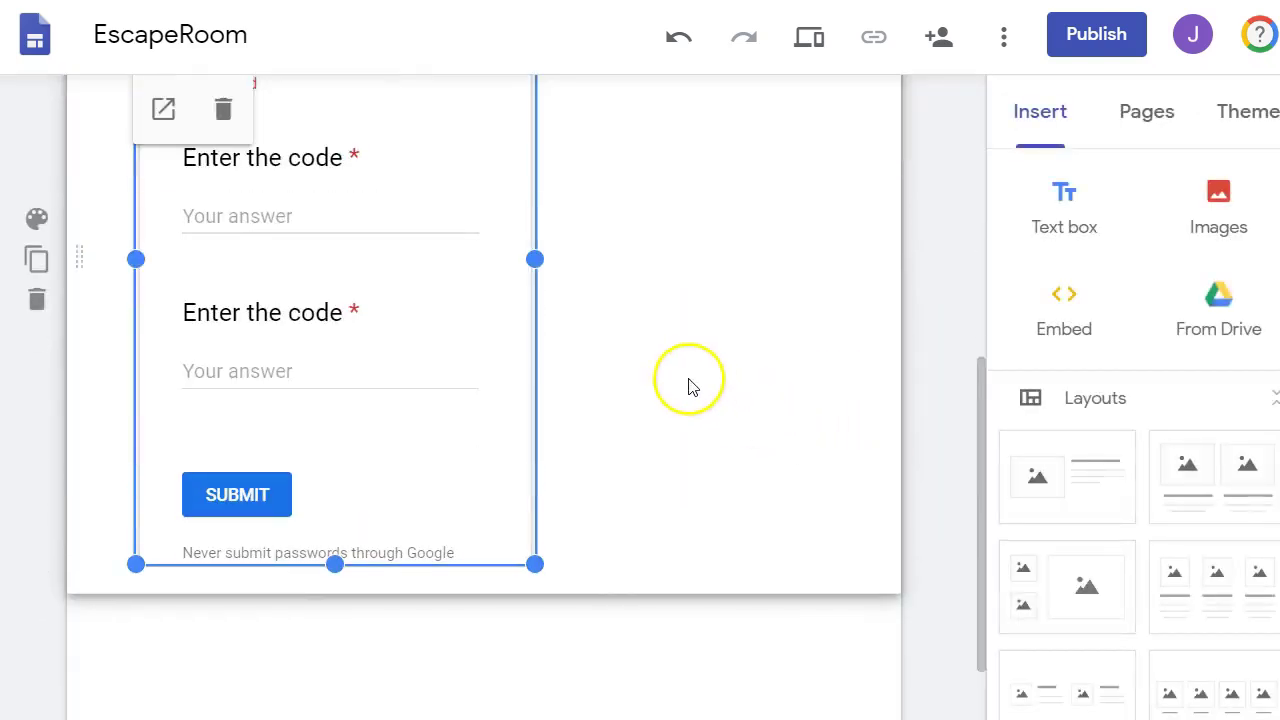
pyautogui.scroll(3, 688, 378)
pyautogui.moveTo(386, 294); pyautogui.dragTo(124, 291)
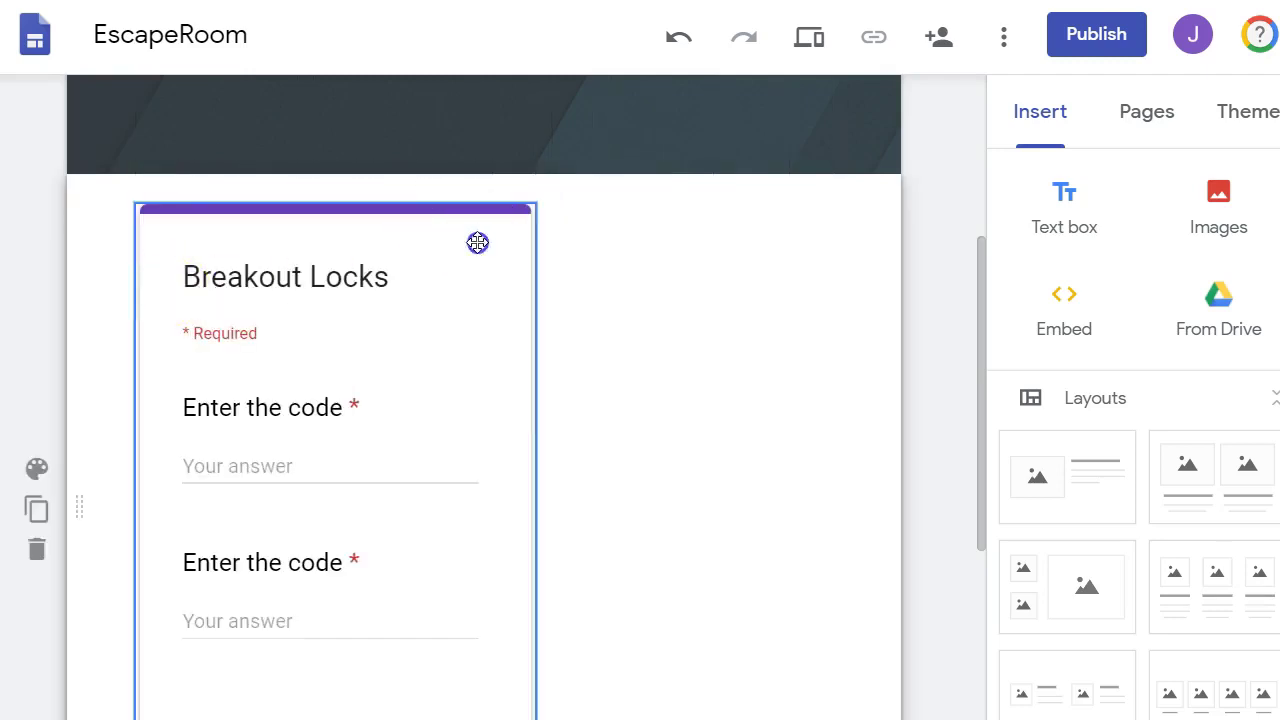
pyautogui.moveTo(477, 240); pyautogui.dragTo(549, 223)
pyautogui.click(680, 260)
pyautogui.moveTo(594, 269); pyautogui.dragTo(263, 260)
pyautogui.scroll(-4, 523, 334)
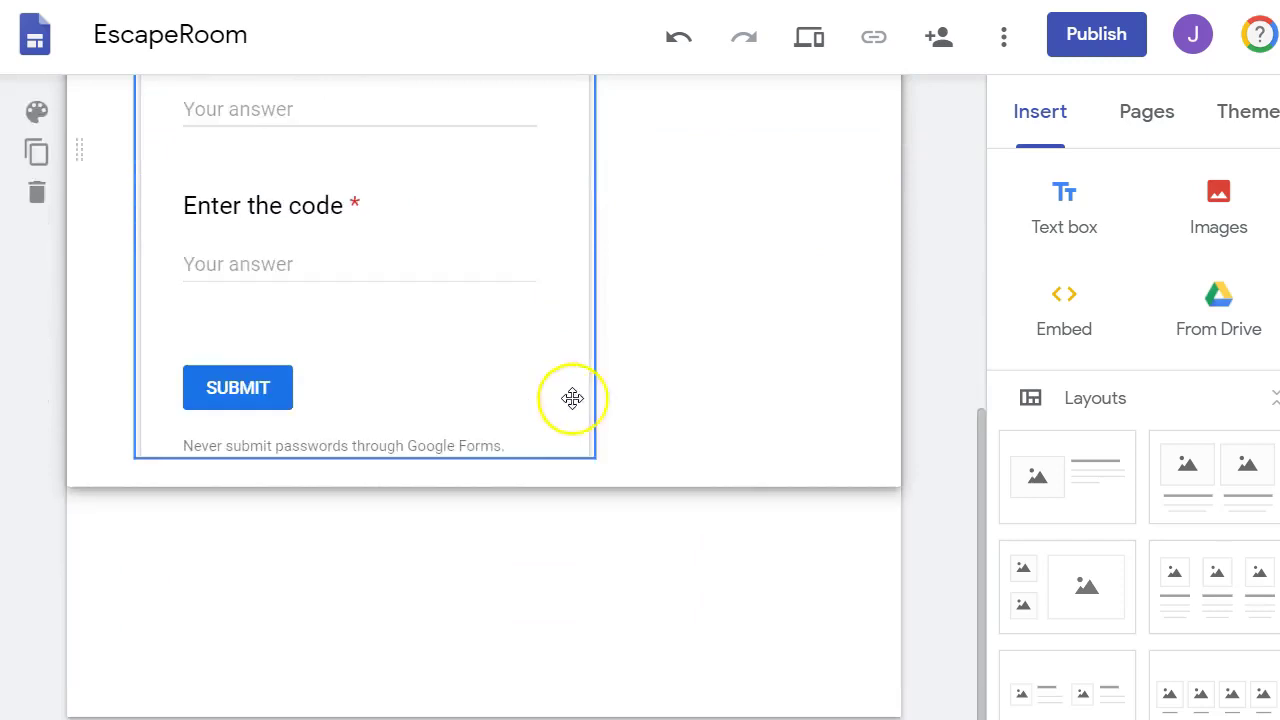
pyautogui.moveTo(590, 447); pyautogui.dragTo(537, 329)
pyautogui.scroll(2, 552, 340)
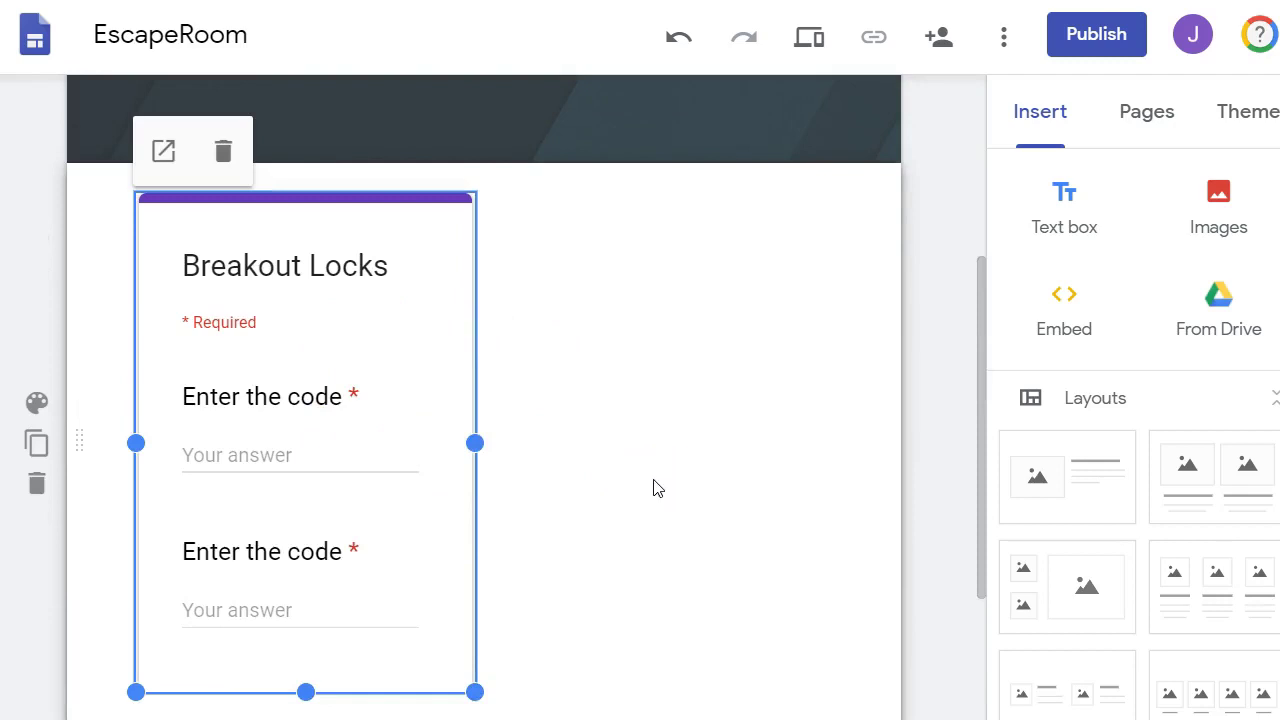
pyautogui.click(668, 430)
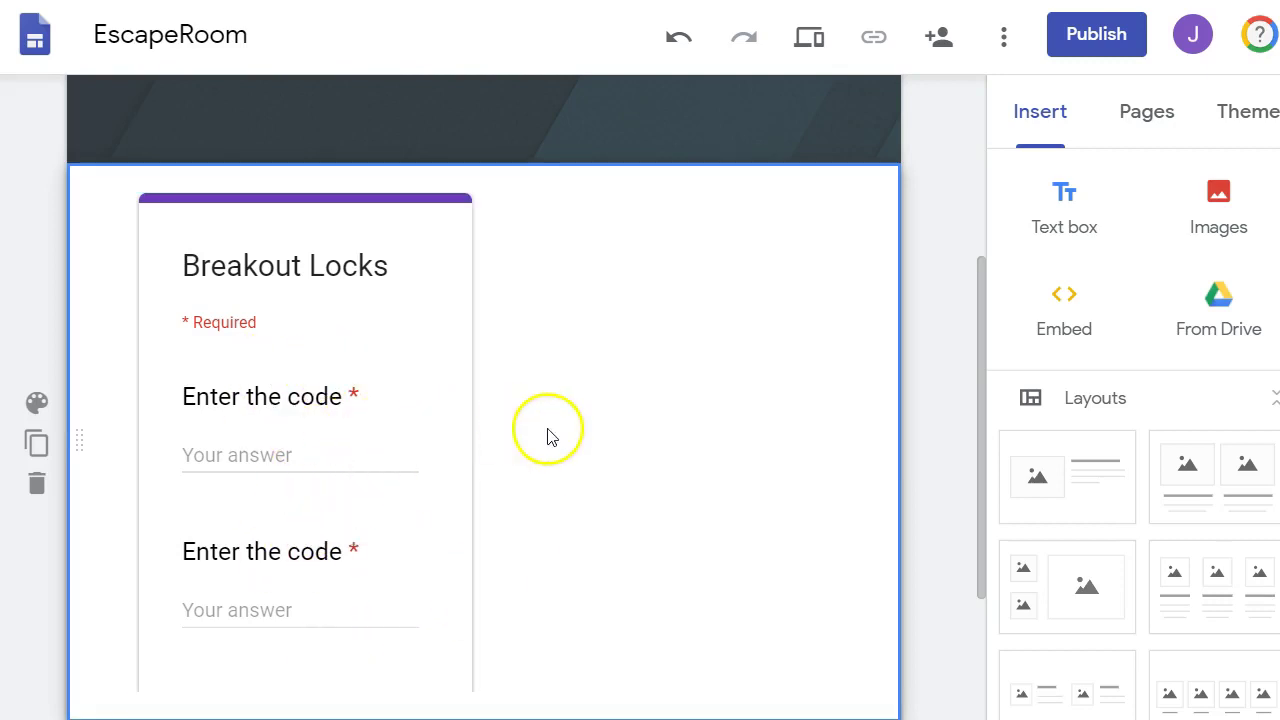
# Step: Insert the Clue2 spreadsheet from the recent Google Drive files below the form and make its frame taller
pyautogui.scroll(3, 684, 390)
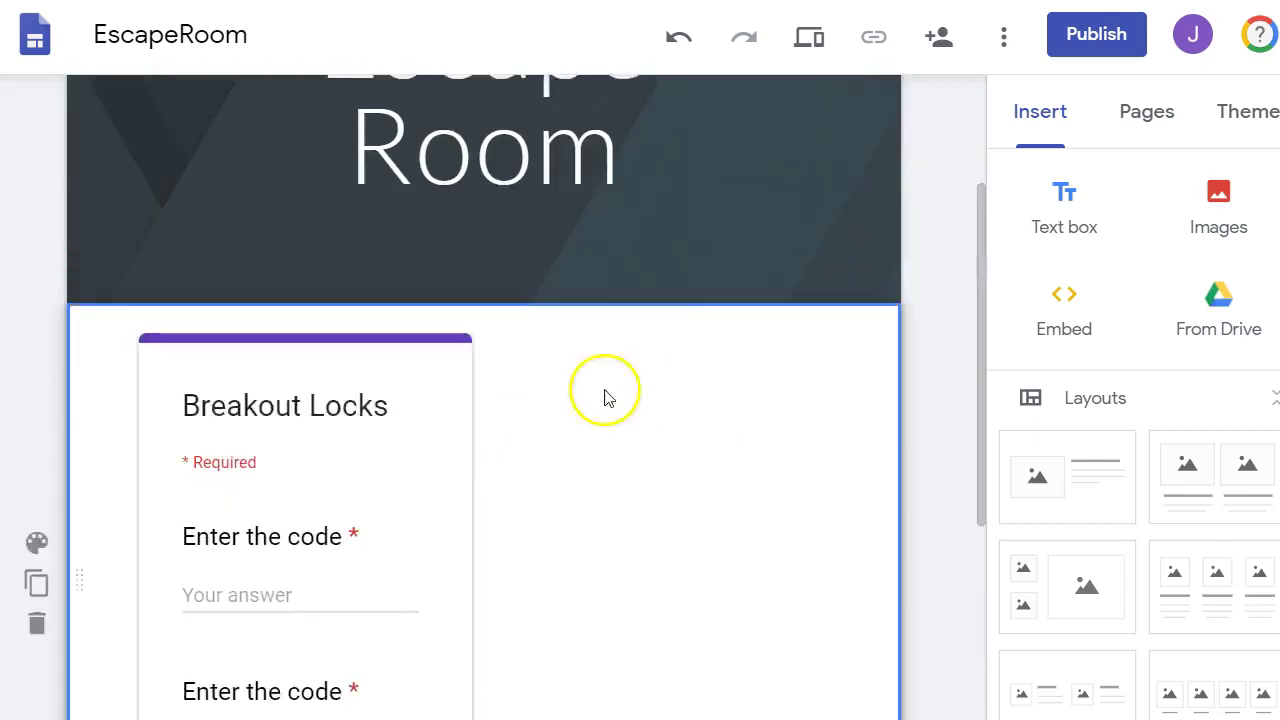
pyautogui.scroll(-5, 668, 552)
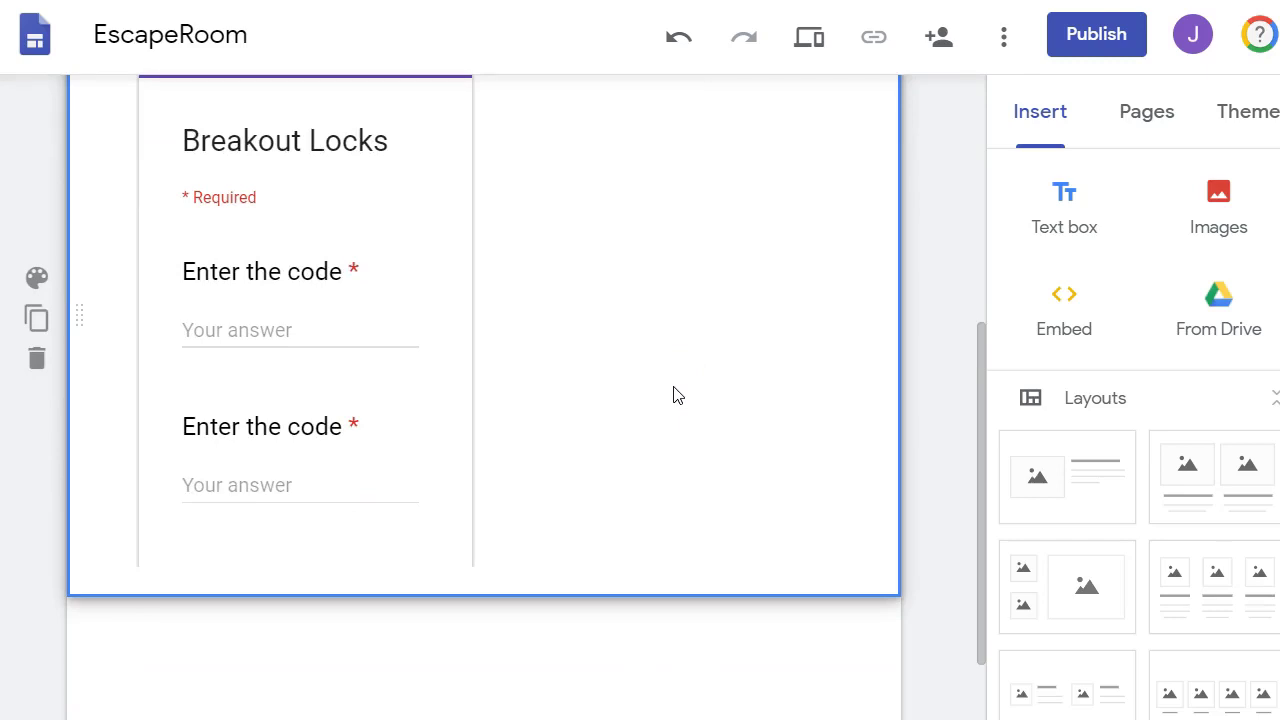
pyautogui.scroll(3, 814, 334)
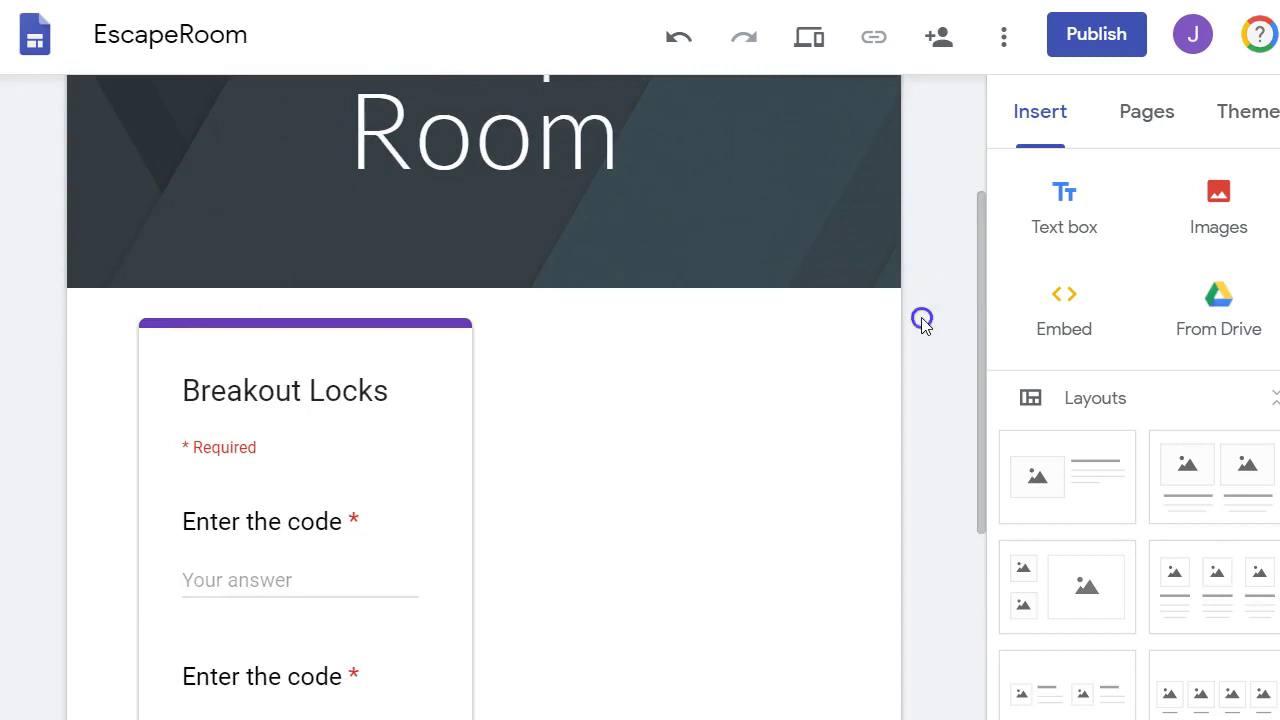
pyautogui.scroll(-2, 930, 320)
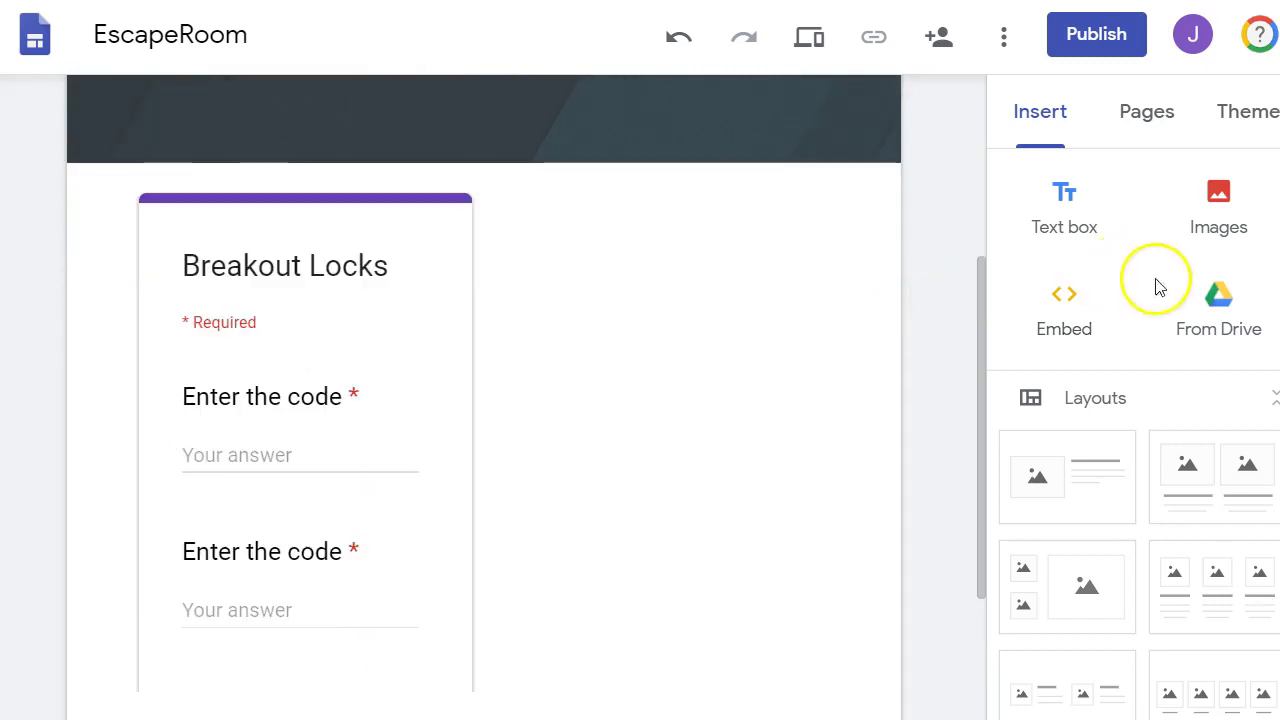
pyautogui.click(1218, 305)
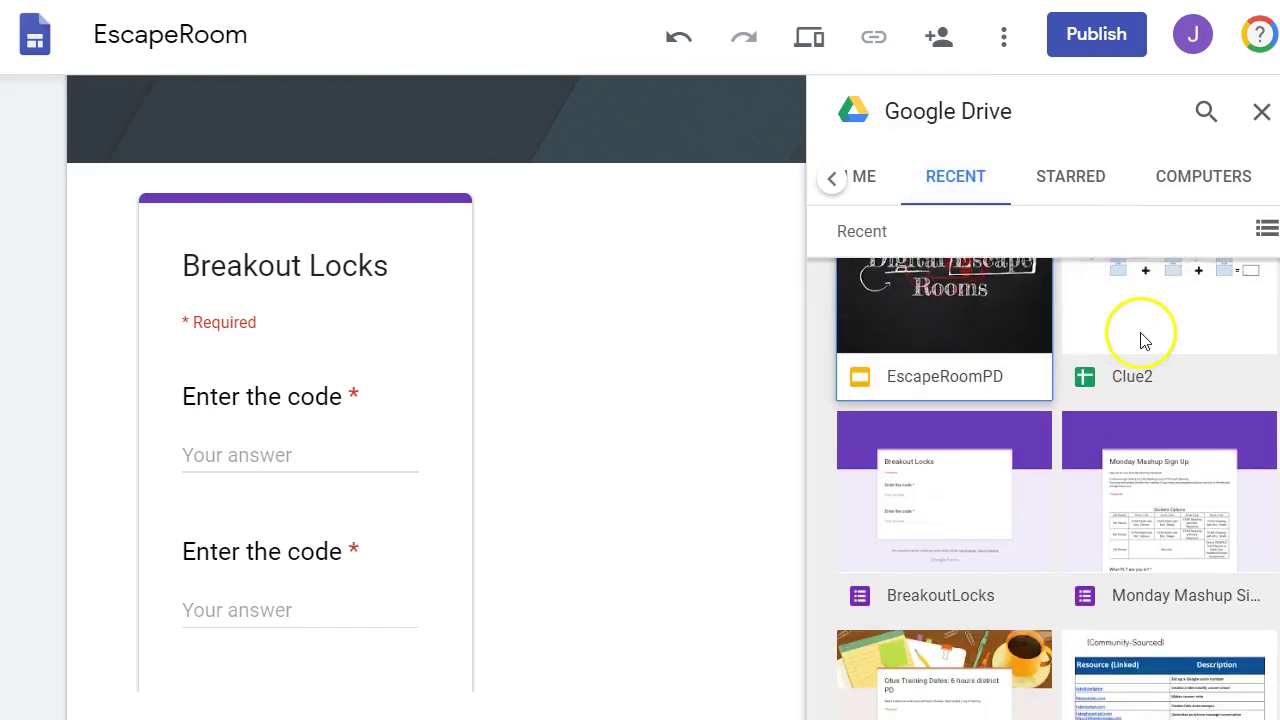
pyautogui.click(1142, 336)
pyautogui.click(1236, 692)
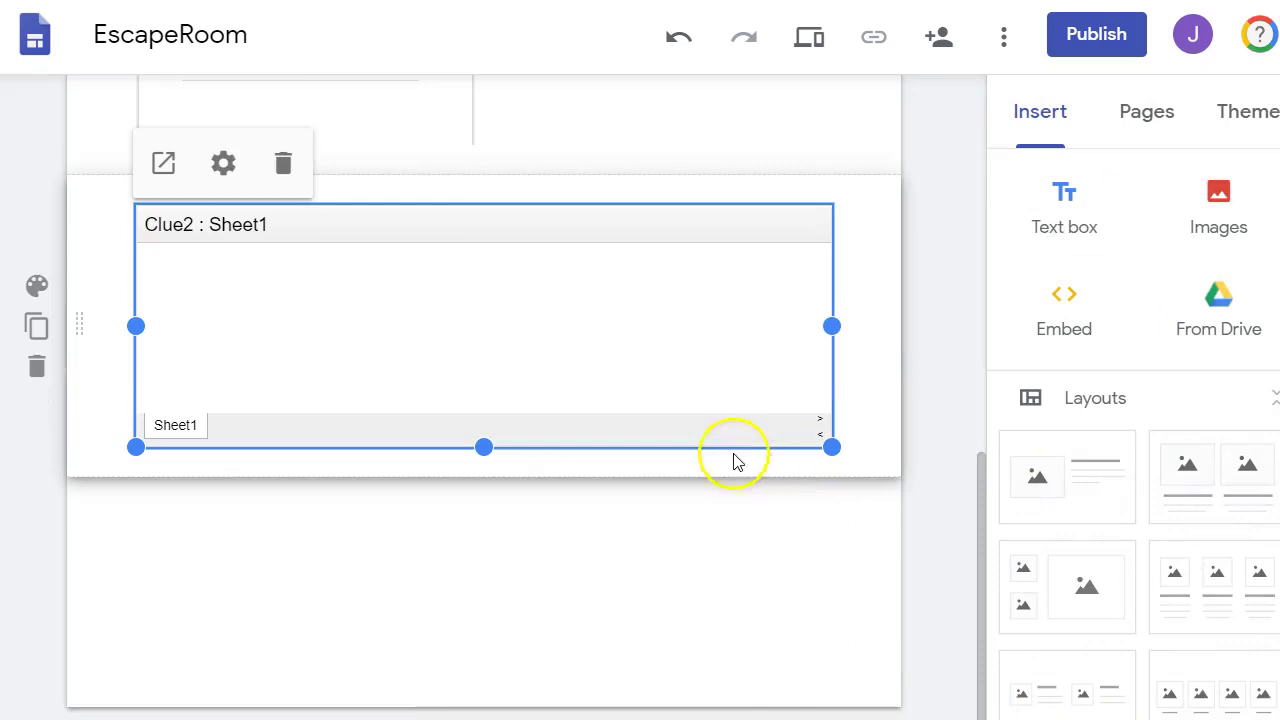
pyautogui.moveTo(829, 449); pyautogui.dragTo(877, 569)
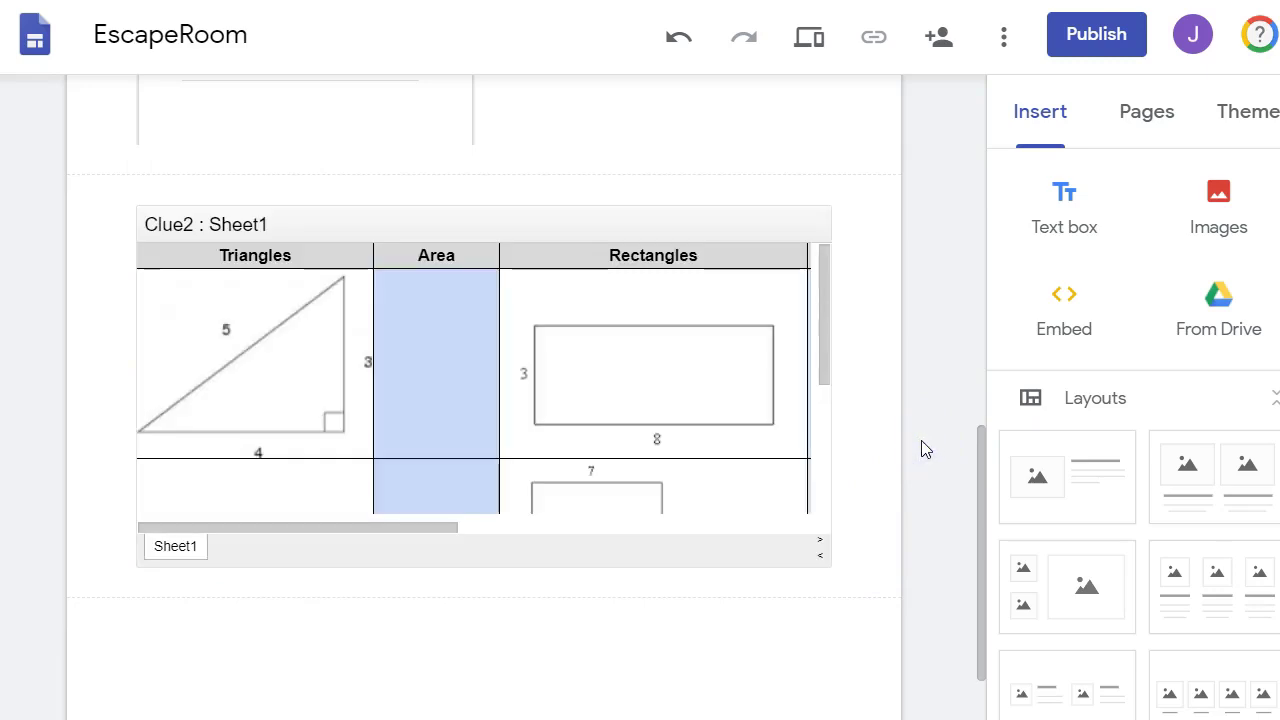
# Step: Preview the site in the large-screen view and examine the embedded form and Clue2 spreadsheet
pyautogui.scroll(4, 921, 449)
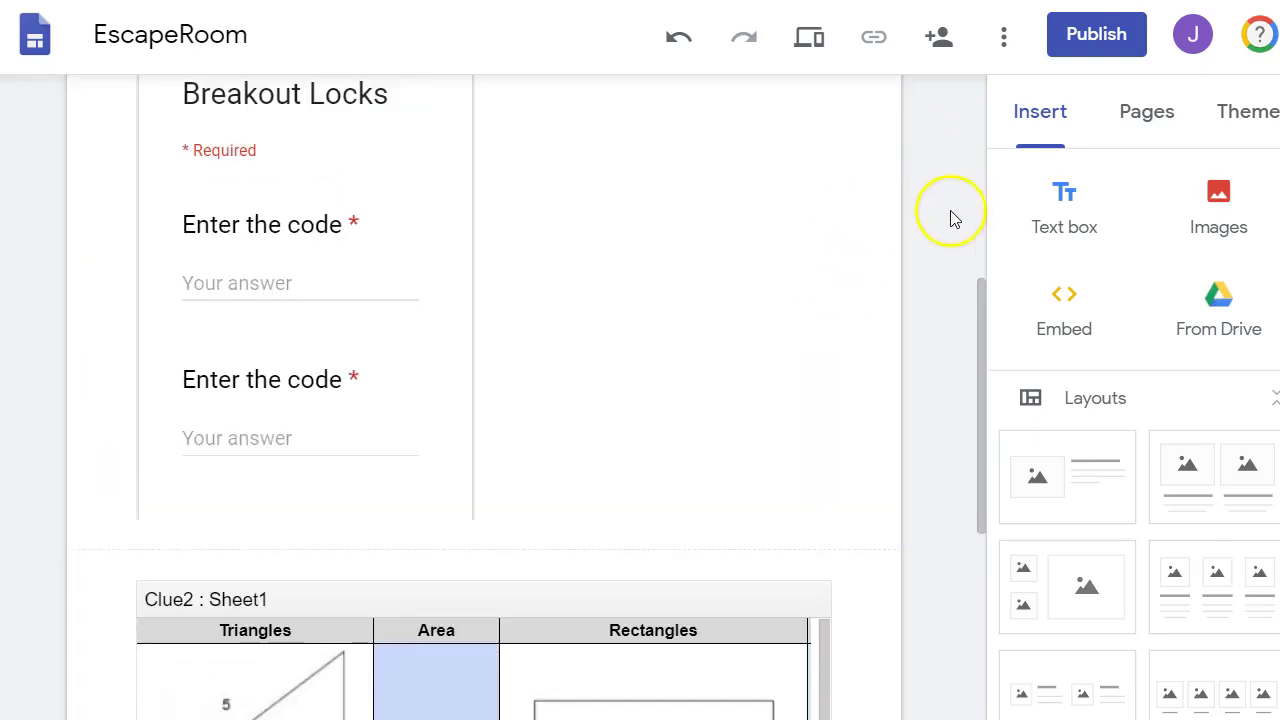
pyautogui.scroll(3, 951, 218)
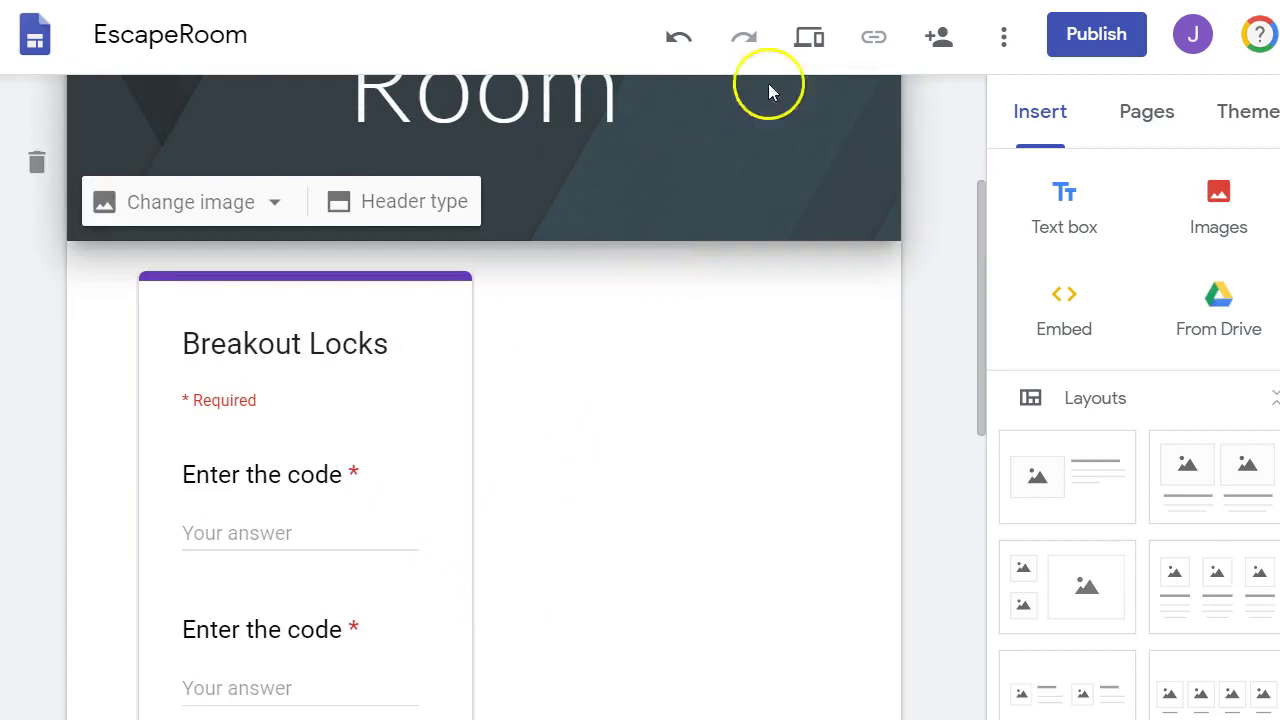
pyautogui.click(809, 44)
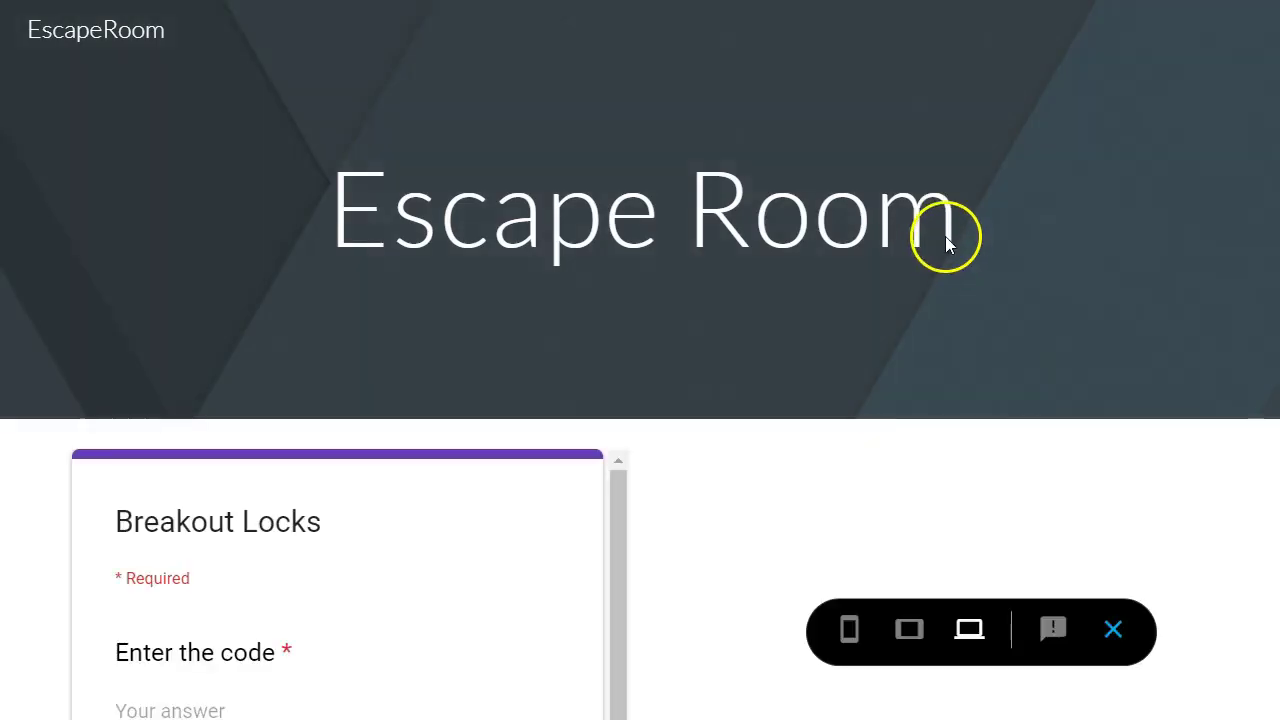
pyautogui.scroll(-3, 945, 236)
pyautogui.moveTo(623, 286)
pyautogui.mouseDown()
pyautogui.moveTo(623, 514)
pyautogui.moveTo(623, 294)
pyautogui.mouseUp()
pyautogui.scroll(-5, 770, 360)
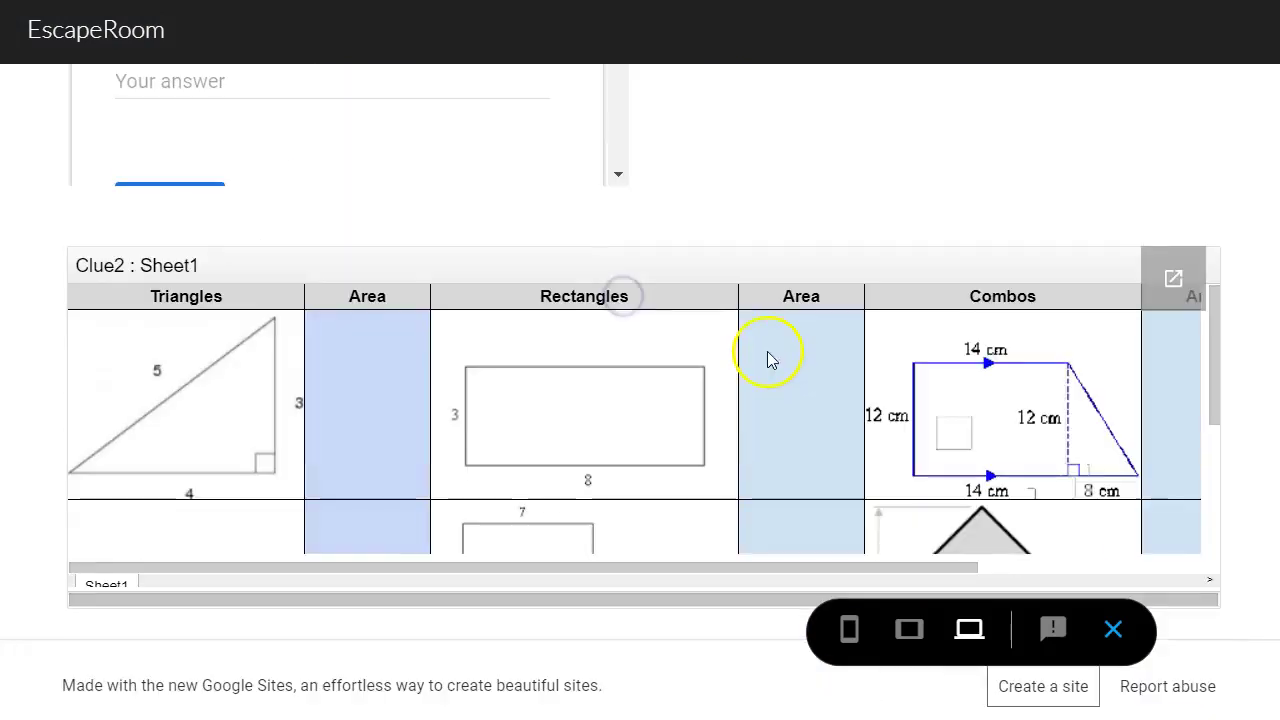
pyautogui.moveTo(1223, 349); pyautogui.dragTo(1110, 278)
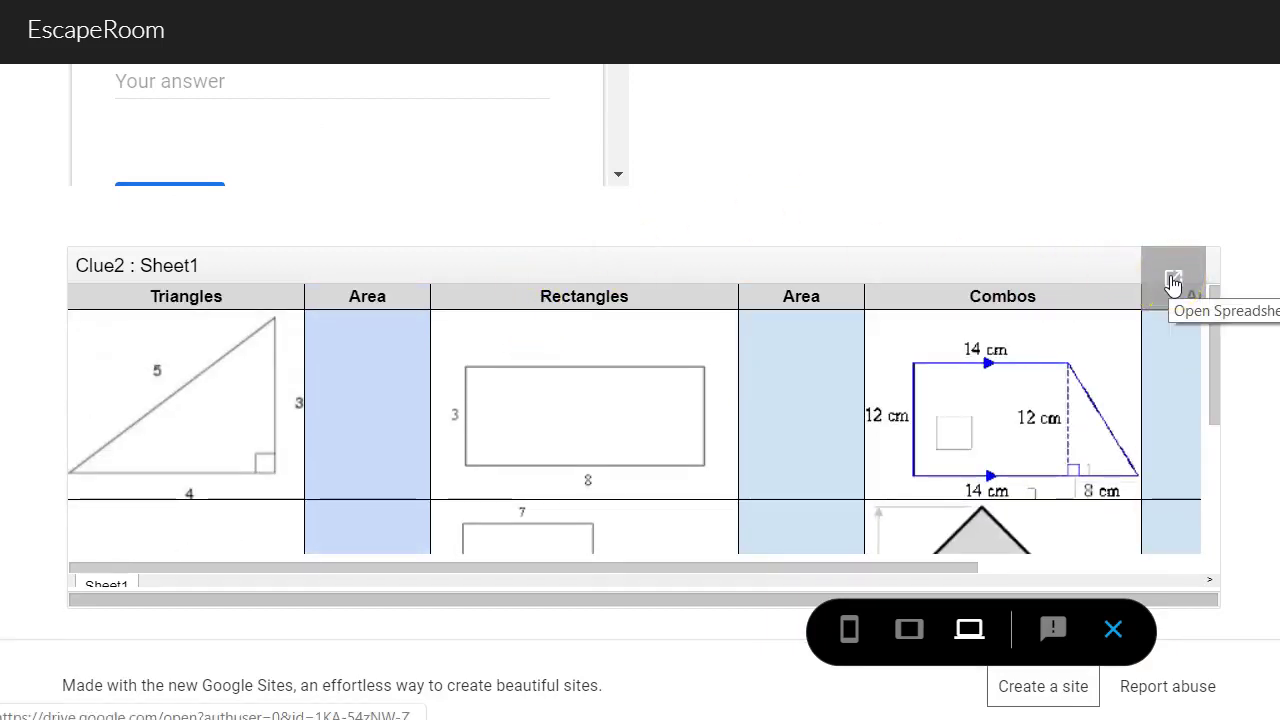
pyautogui.scroll(8, 894, 191)
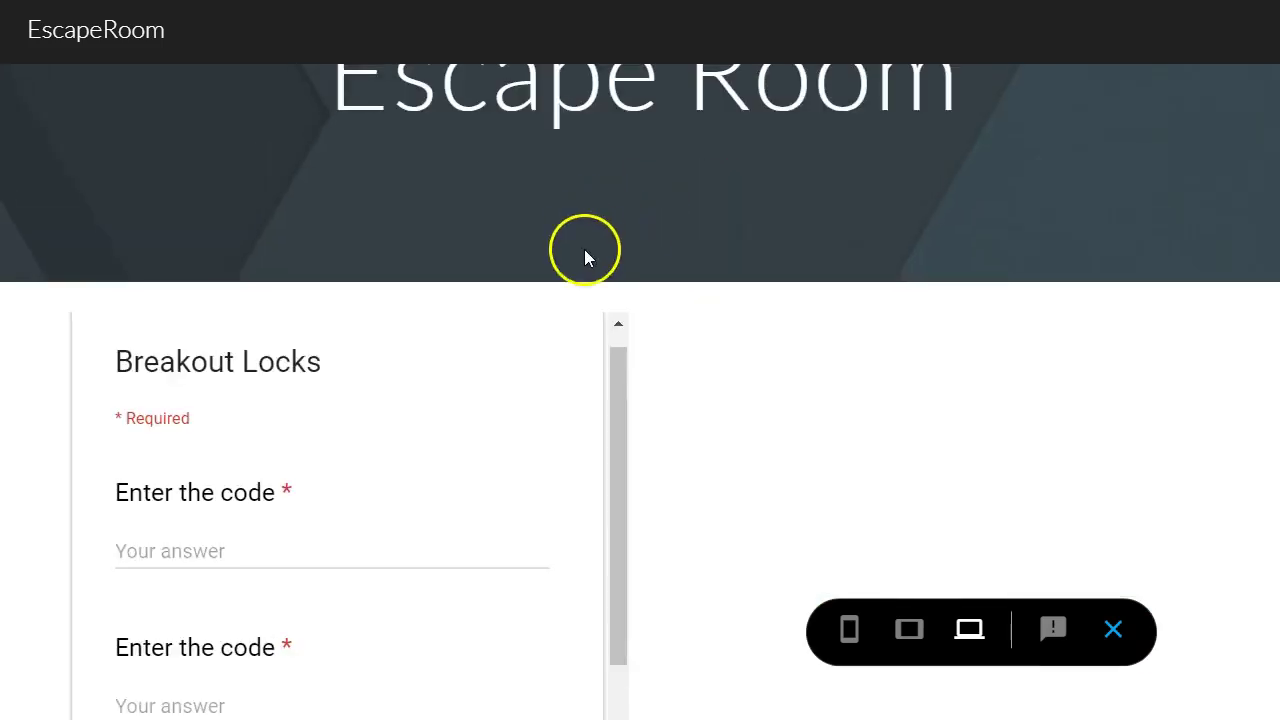
# Step: Open the embedded Clue2 spreadsheet separately from the preview and return to the site editor
pyautogui.scroll(-5, 685, 345)
pyautogui.scroll(-3, 980, 380)
pyautogui.click(1166, 277)
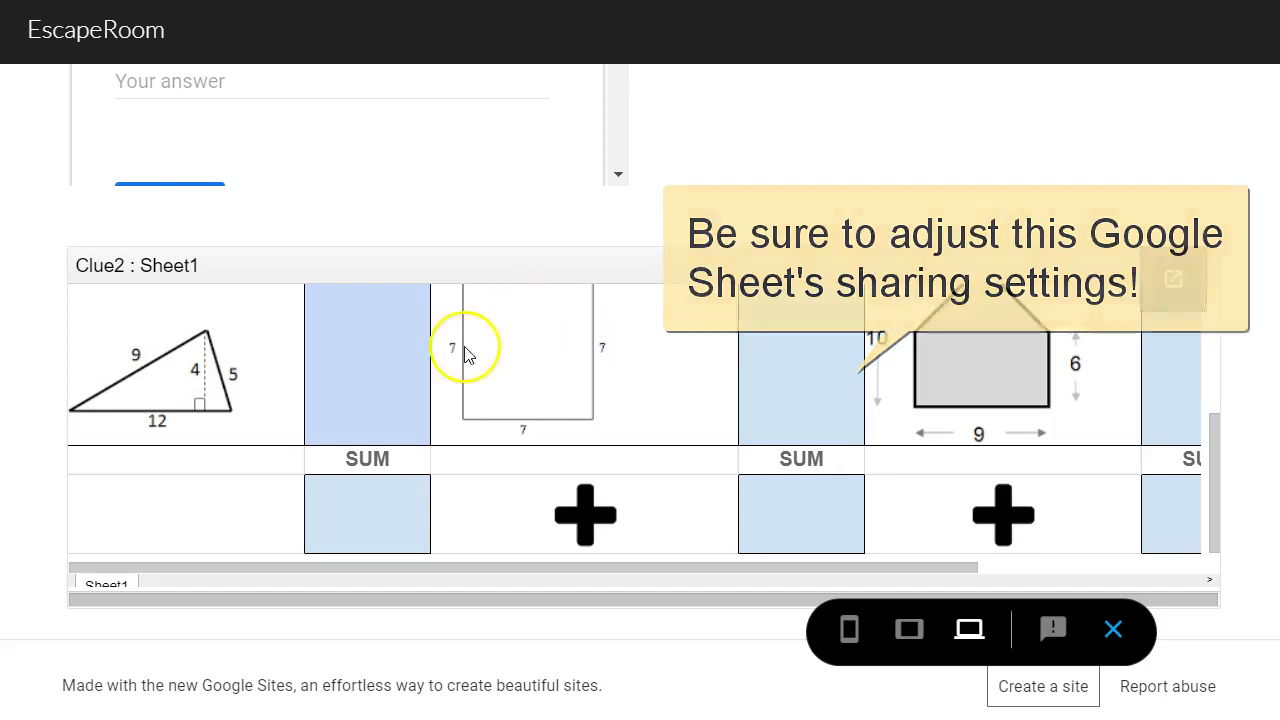
pyautogui.click(1173, 279)
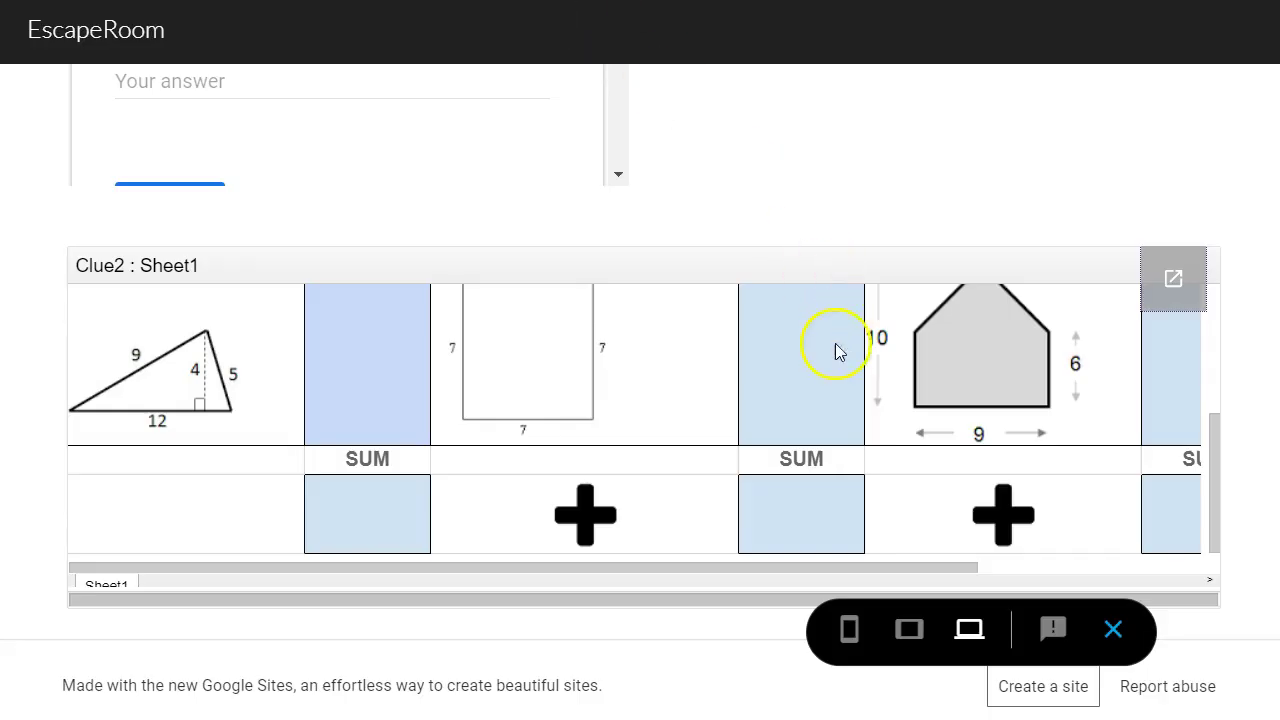
pyautogui.scroll(3, 834, 350)
pyautogui.scroll(3, 980, 245)
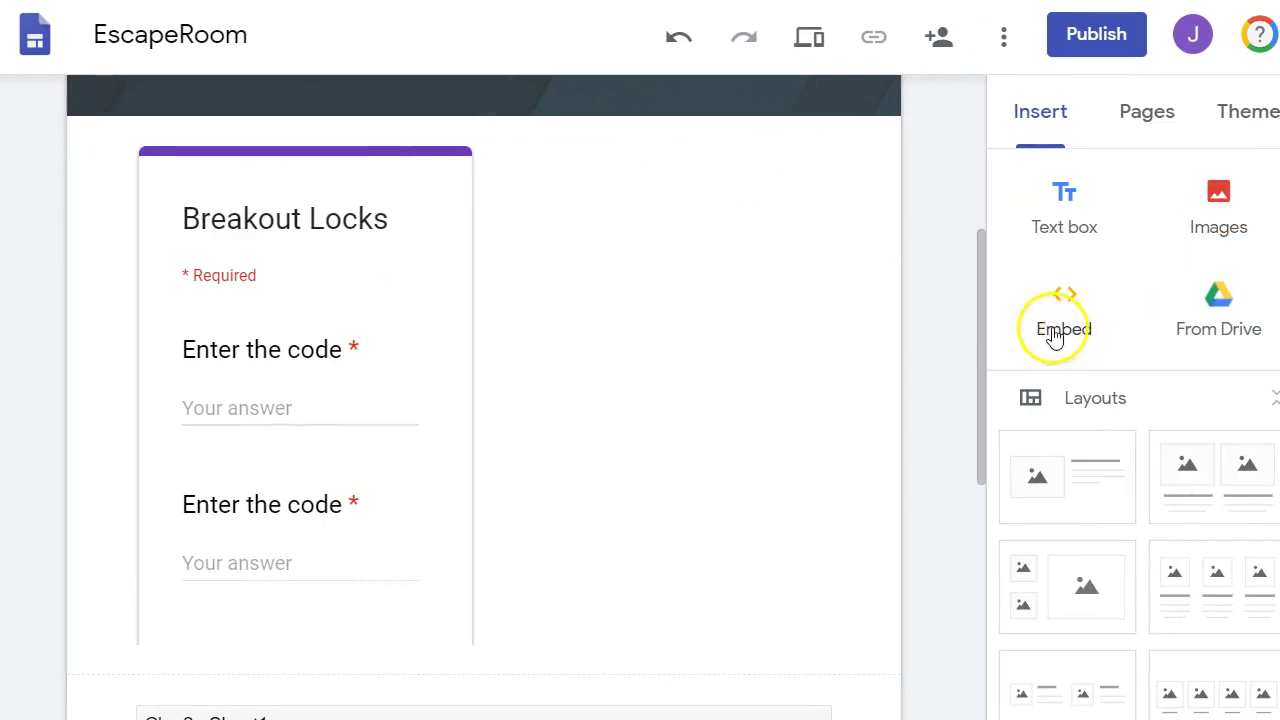
# Step: Review the other insertable content types, including the YouTube video picker, without adding anything
pyautogui.scroll(-3, 1195, 262)
pyautogui.scroll(-5, 1193, 272)
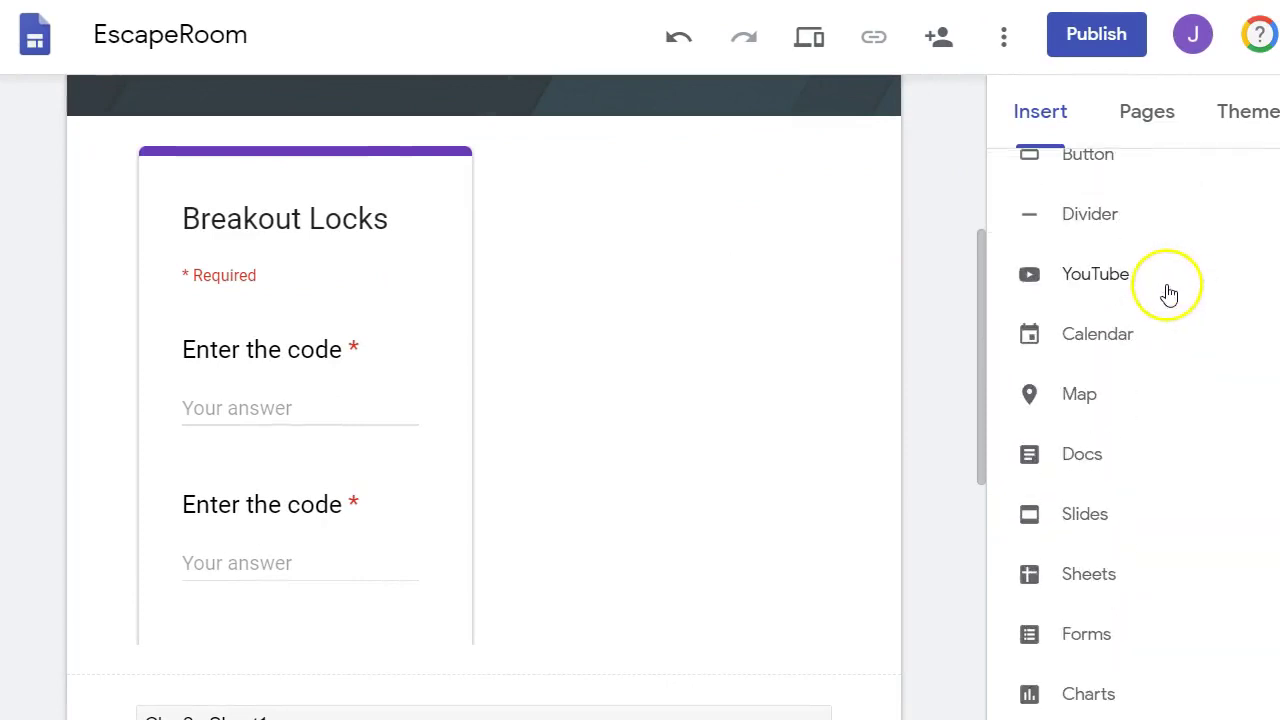
pyautogui.click(1116, 285)
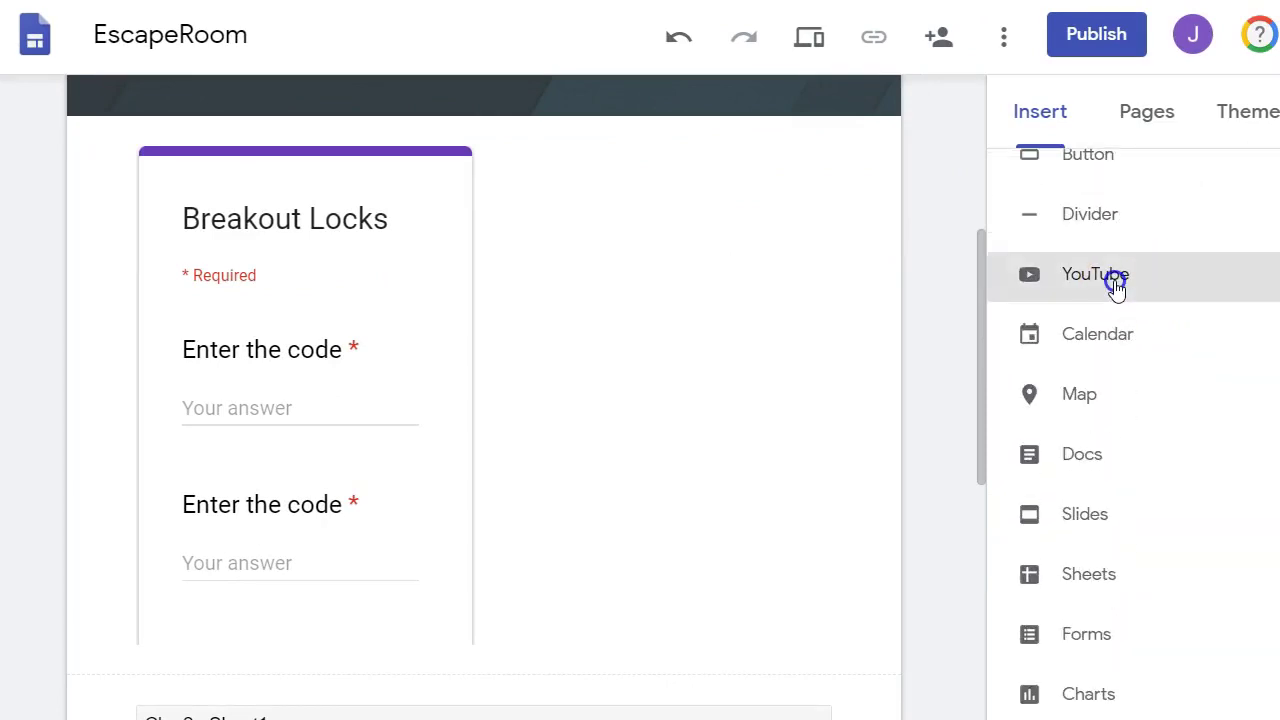
pyautogui.click(917, 320)
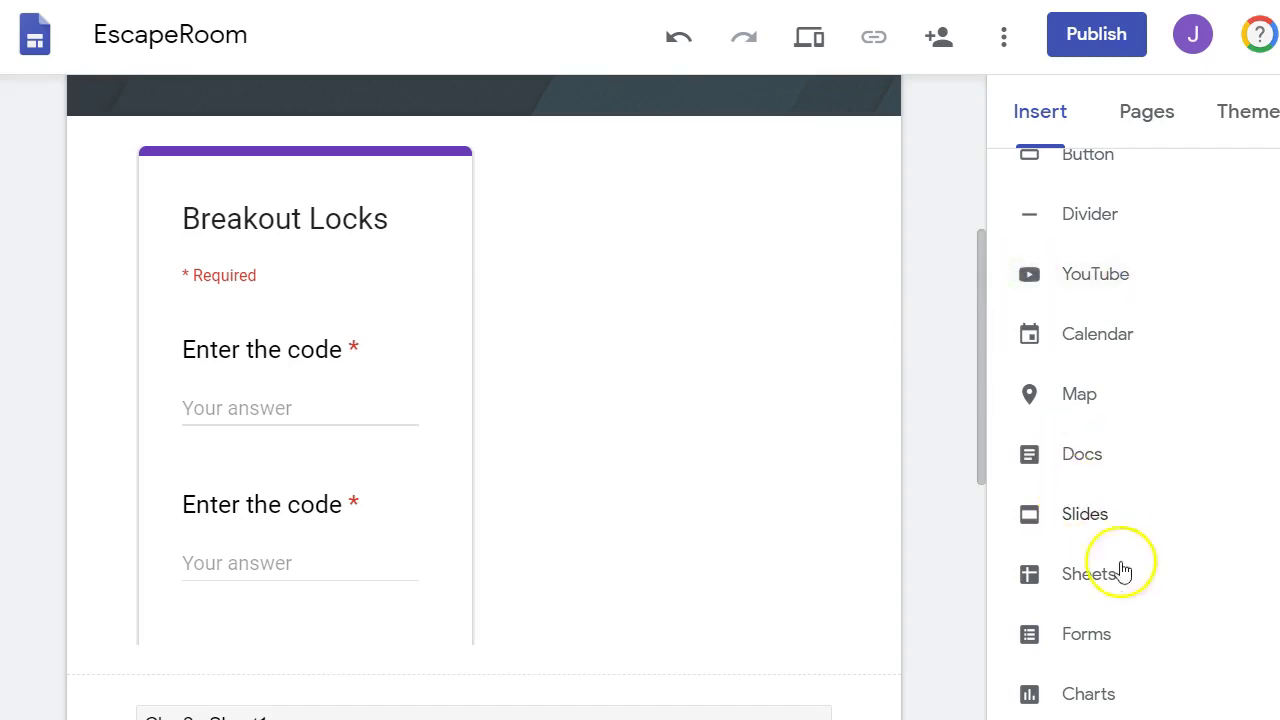
pyautogui.scroll(5, 1135, 632)
pyautogui.click(780, 391)
pyautogui.scroll(-3, 780, 391)
pyautogui.scroll(3, 643, 380)
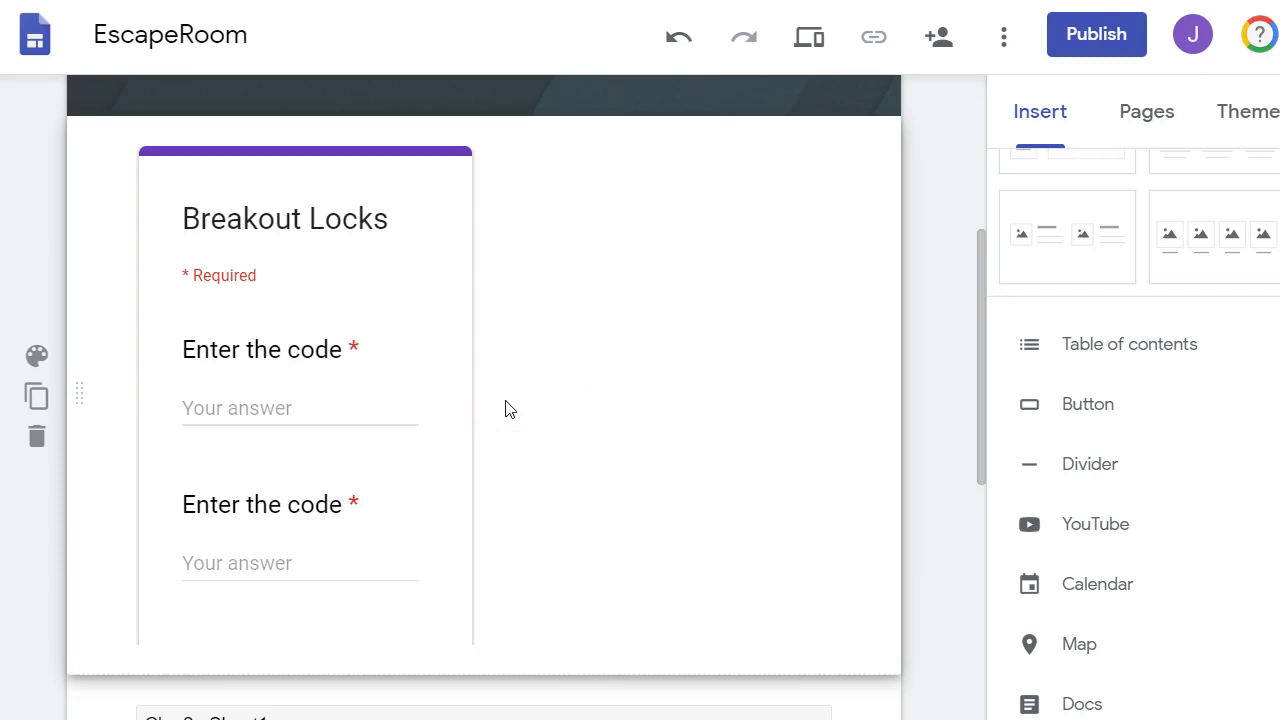
pyautogui.scroll(-5, 560, 430)
pyautogui.click(700, 443)
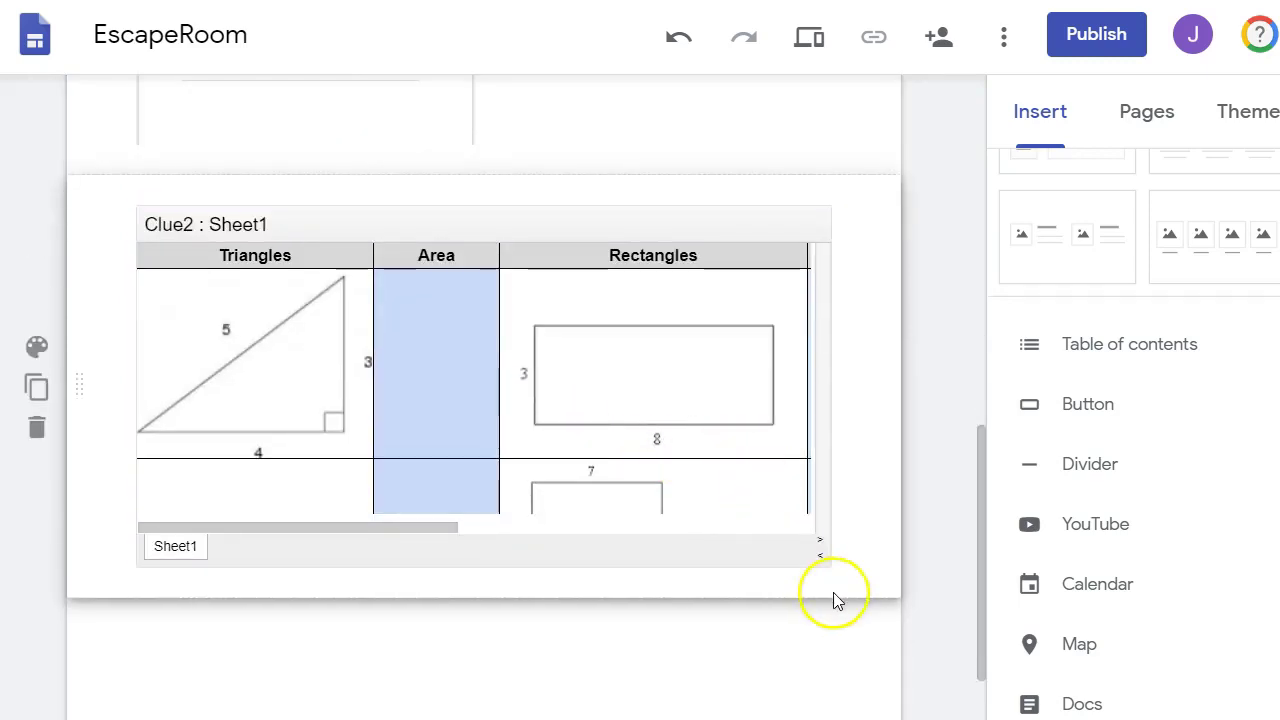
pyautogui.moveTo(833, 592); pyautogui.dragTo(518, 437)
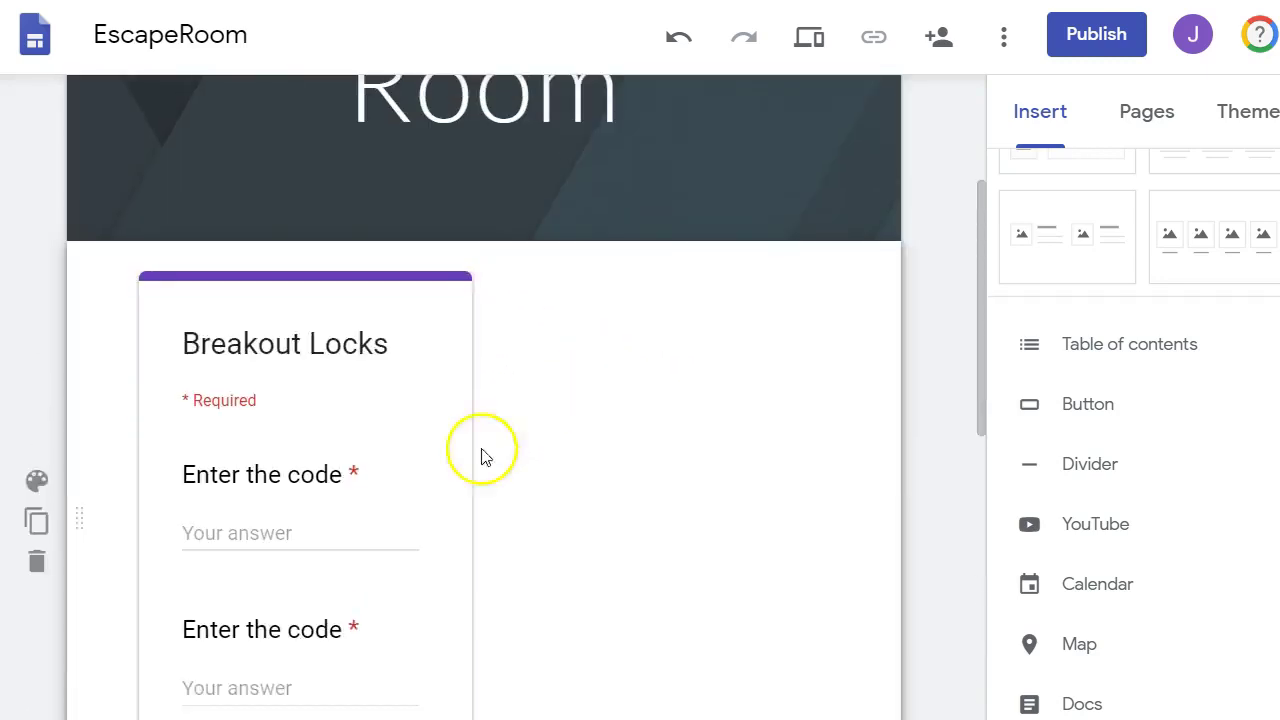